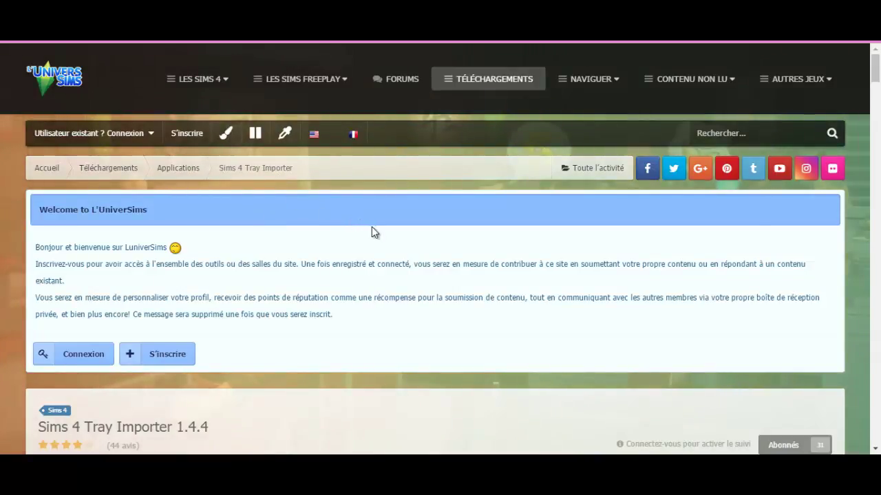
# Launch Sims 4 Tray Importer from the download page and move its window fully into view.
pyautogui.scroll(-5, 393, 253)
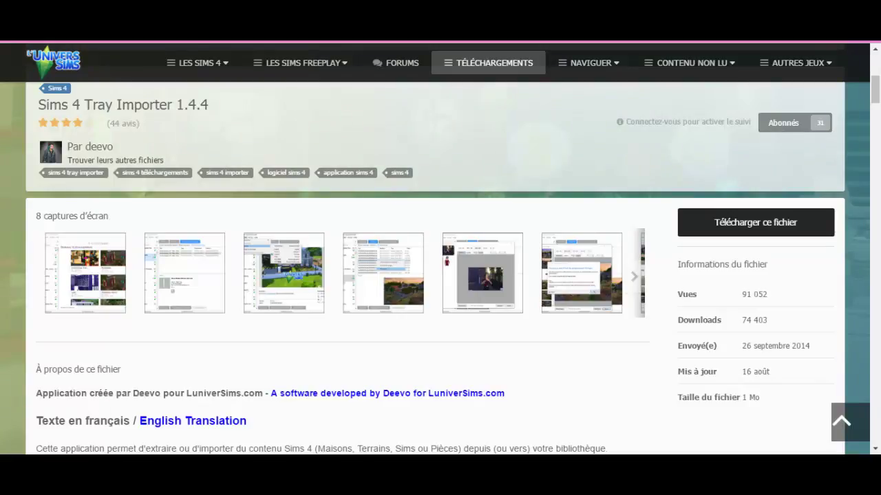
pyautogui.press('super')
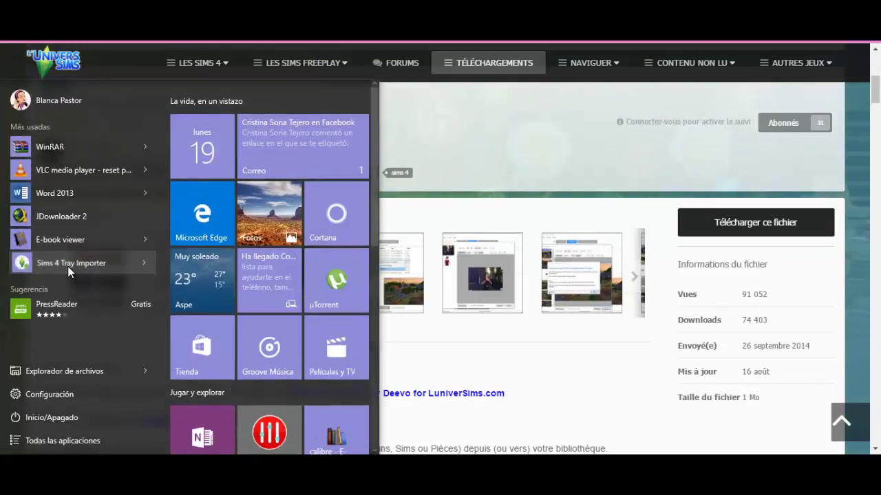
pyautogui.click(67, 267)
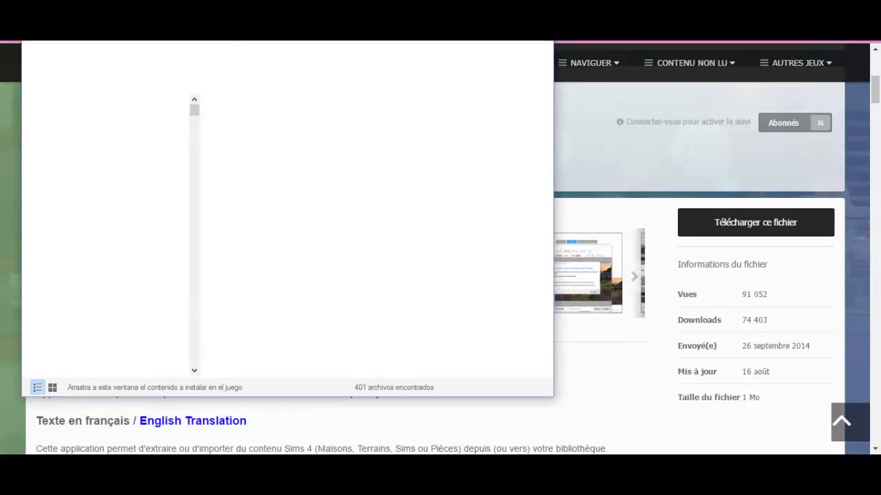
pyautogui.moveTo(233, 42); pyautogui.dragTo(359, 67)
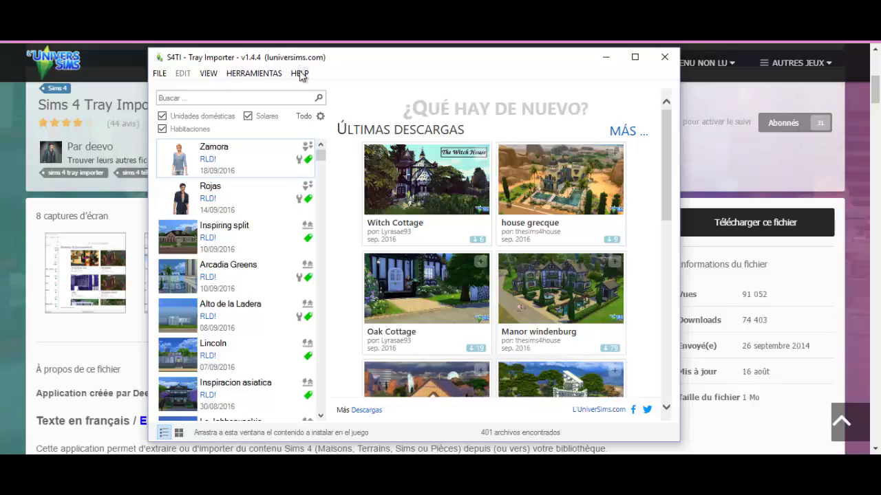
# Browse the library's households and select the one dated 19/08/2016 showing the Sim in the red top.
pyautogui.click(236, 161)
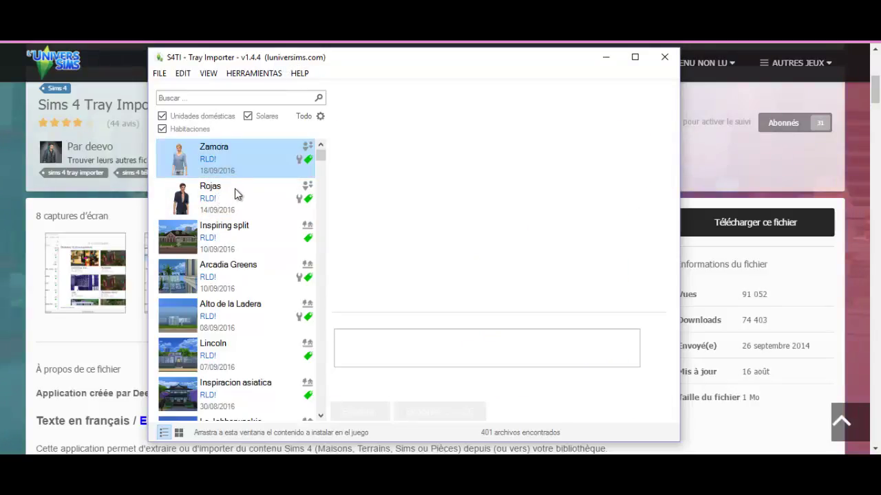
pyautogui.press('Down')
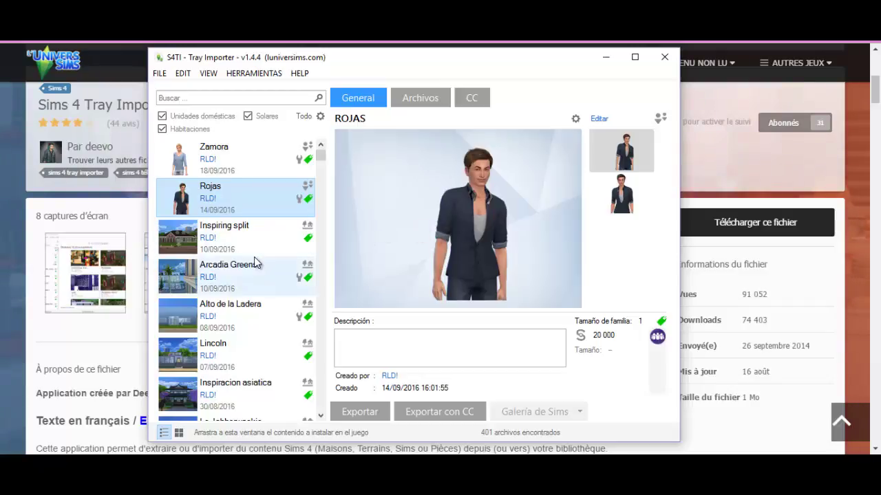
pyautogui.scroll(-2, 251, 261)
pyautogui.click(222, 351)
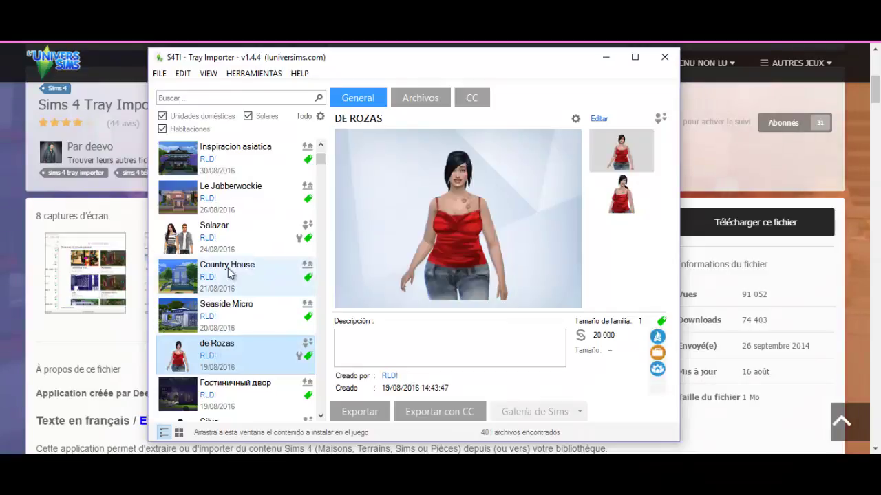
pyautogui.scroll(1, 234, 269)
pyautogui.scroll(1, 203, 236)
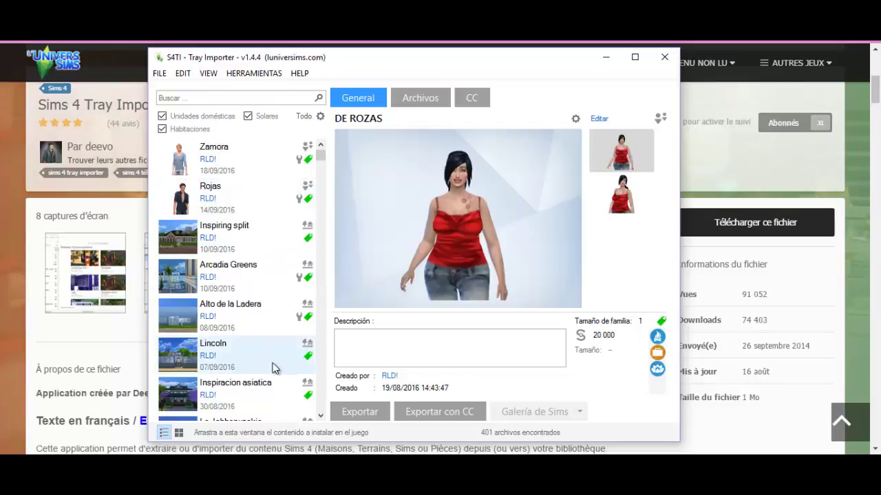
pyautogui.scroll(-3, 261, 354)
pyautogui.scroll(4, 219, 313)
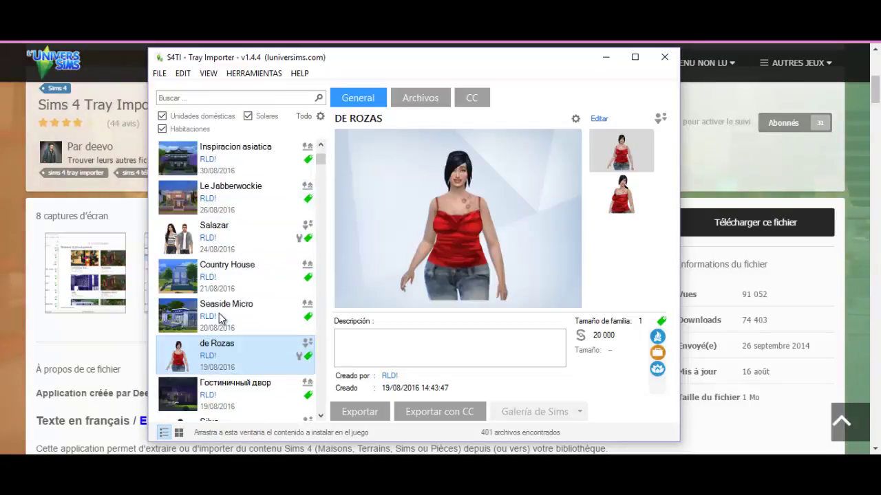
pyautogui.scroll(-3, 225, 316)
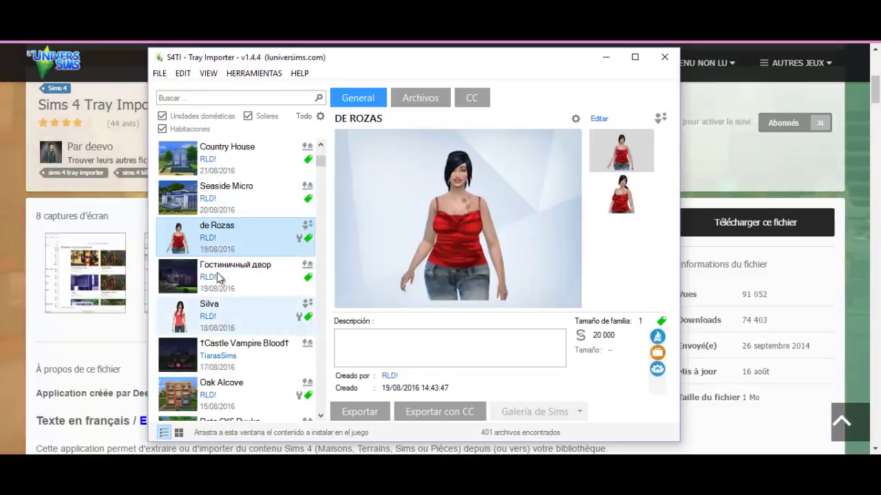
# Start exporting the selected household with its custom content, including all the listed files.
pyautogui.click(417, 417)
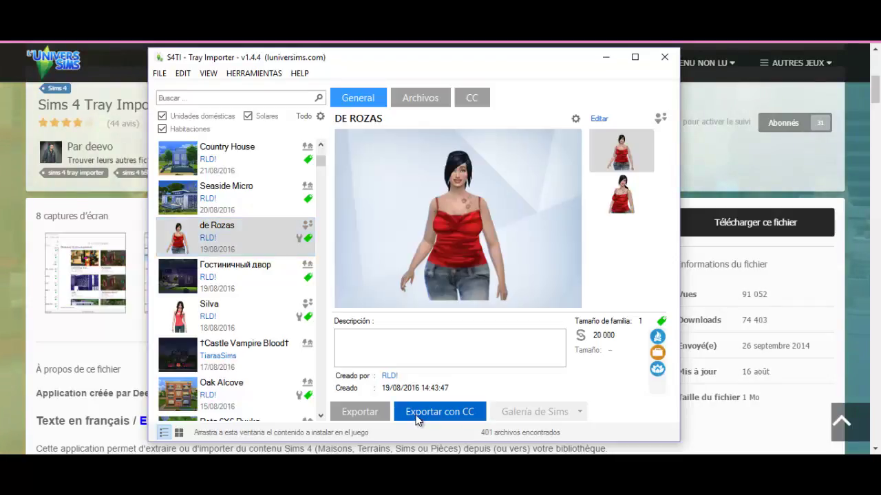
pyautogui.click(475, 412)
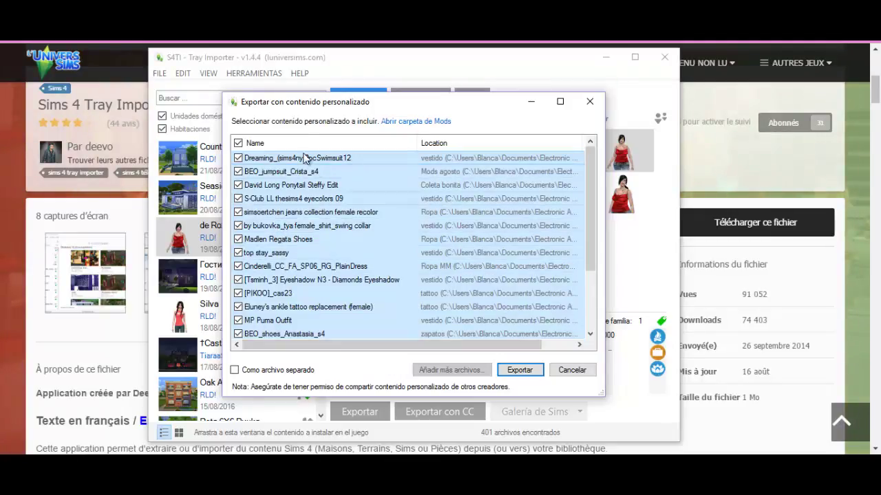
pyautogui.scroll(-2, 346, 230)
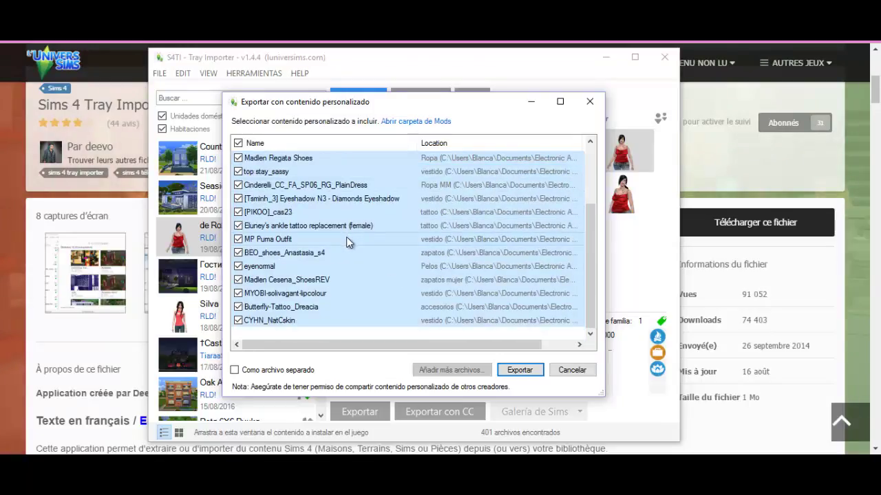
pyautogui.scroll(2, 349, 306)
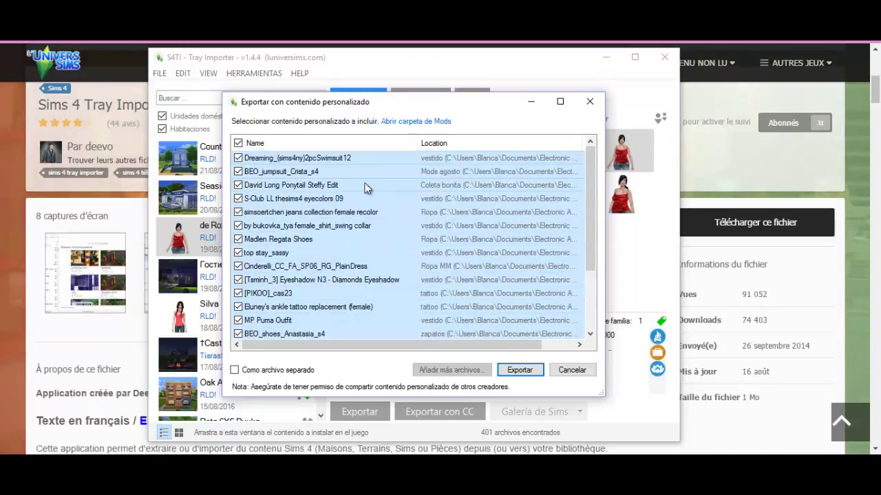
pyautogui.click(511, 372)
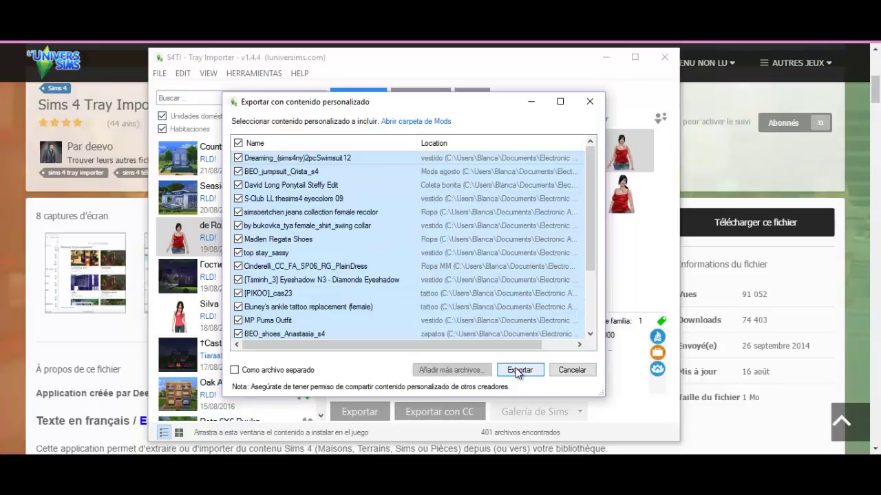
pyautogui.click(517, 372)
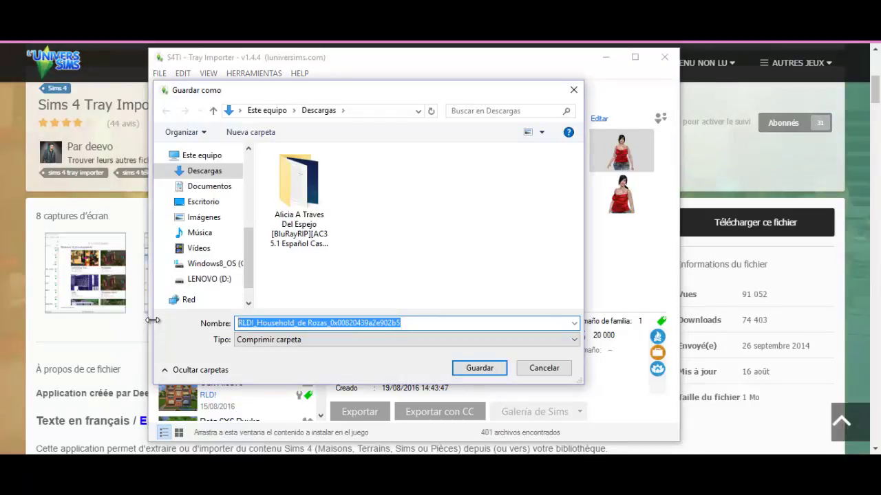
# Save the export in Descargas as a compressed folder named with the Sim's full name.
pyautogui.write('lc')
pyautogui.press('BackSpace')
pyautogui.press('BackSpace')
pyautogui.write('C')
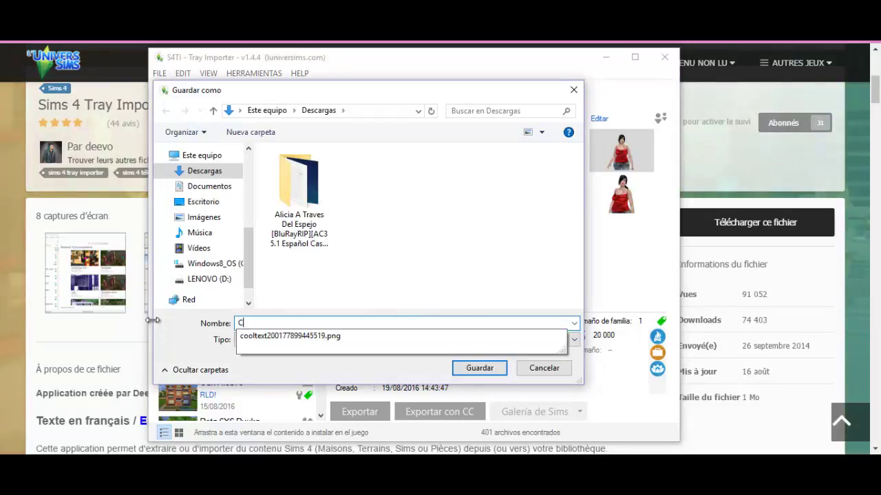
pyautogui.write('aroll ia')
pyautogui.press('BackSpace')
pyautogui.press('BackSpace')
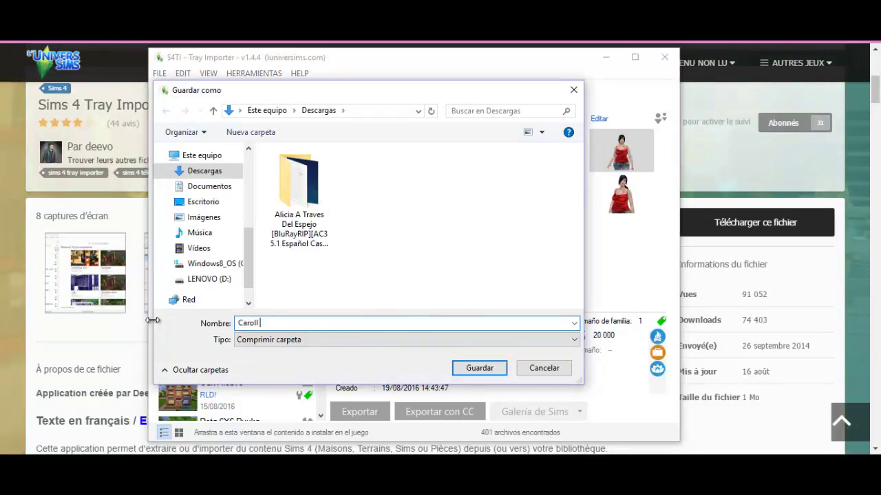
pyautogui.press('BackSpace')
pyautogui.press('BackSpace')
pyautogui.write('de Rozas')
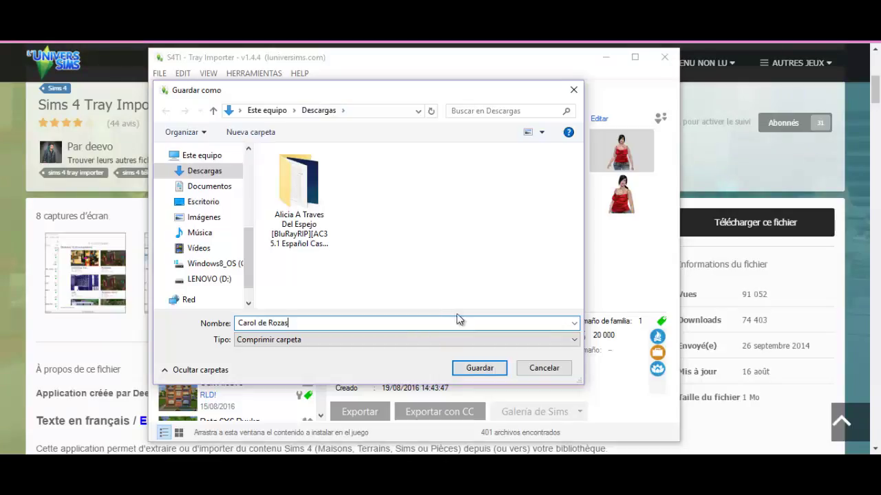
pyautogui.click(481, 368)
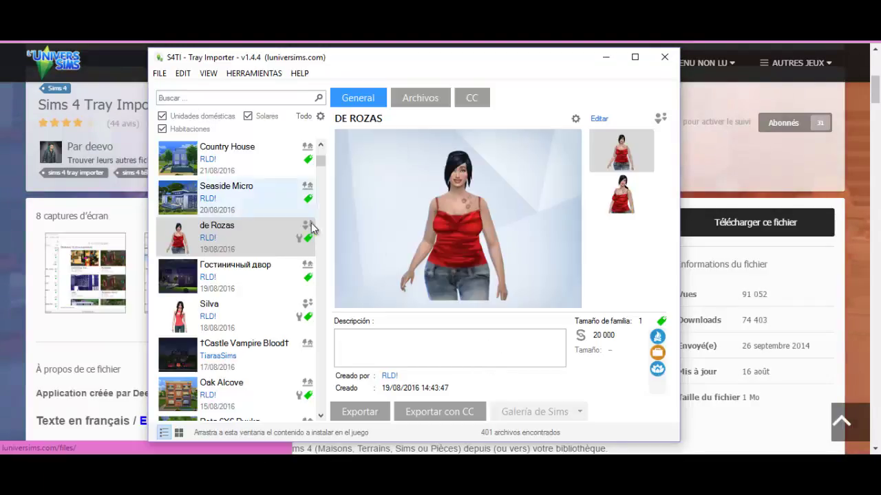
# Return to the browser page and review the installation instructions and the link to the Spanish tutorial.
pyautogui.hotkey('alt', 'F4')
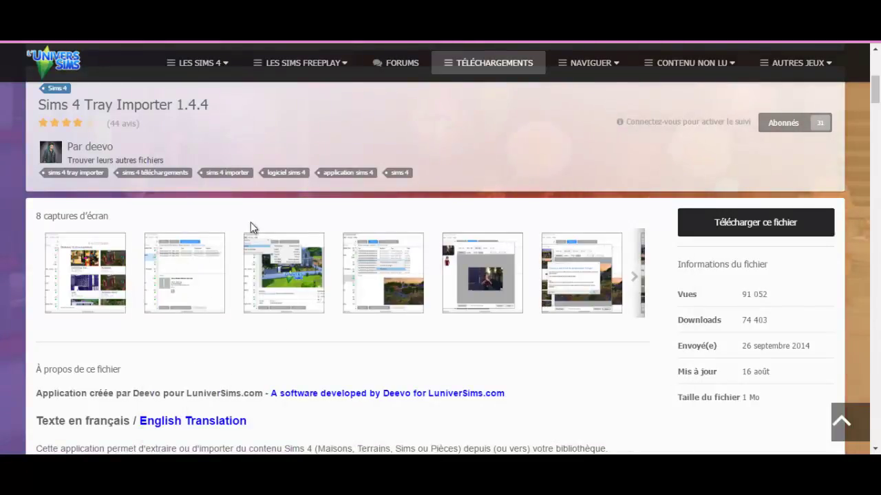
pyautogui.scroll(-2, 463, 298)
pyautogui.scroll(-5, 463, 299)
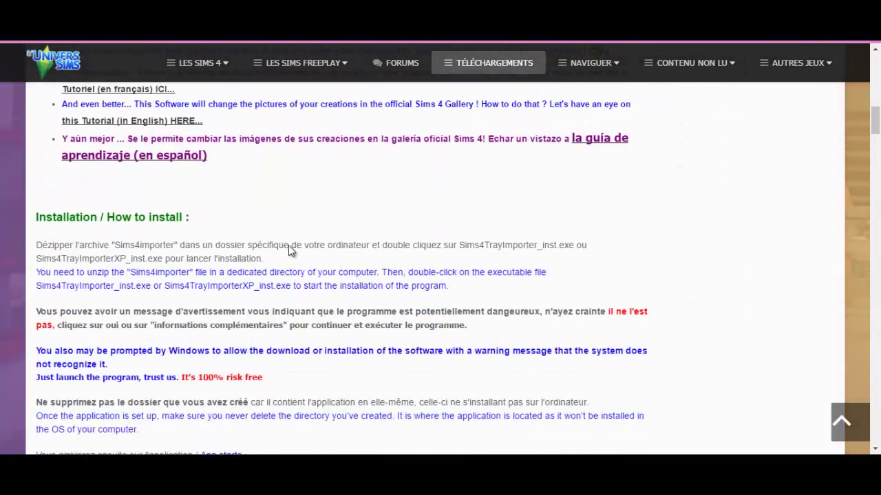
pyautogui.scroll(1, 124, 167)
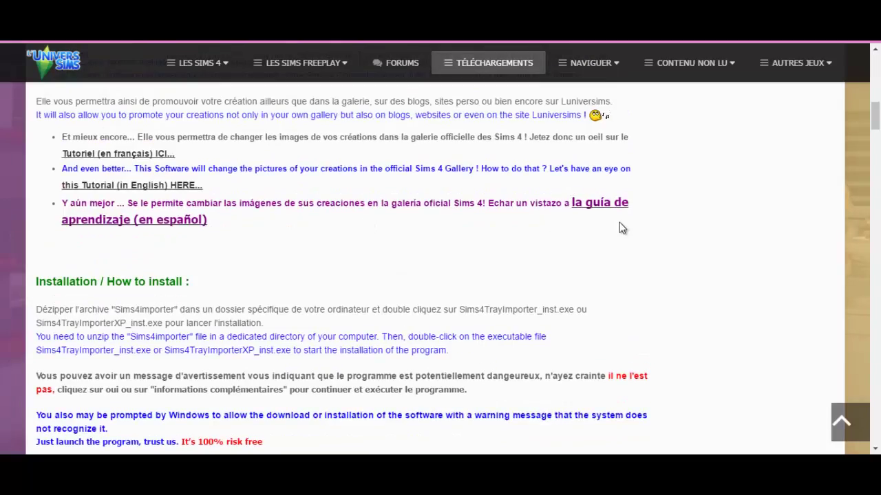
pyautogui.moveTo(570, 204); pyautogui.dragTo(595, 241)
# View the files offered for downloading Sims 4 Tray Importer 1.4.4, then close the list.
pyautogui.scroll(5, 374, 252)
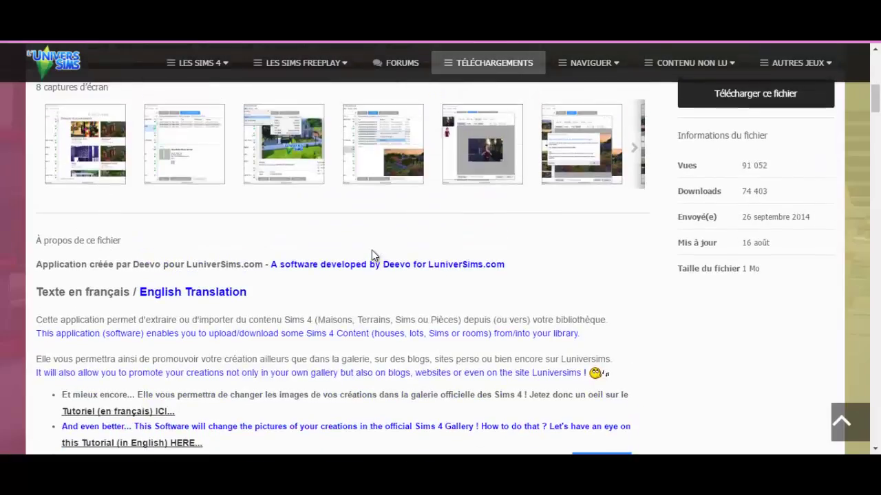
pyautogui.scroll(1, 592, 261)
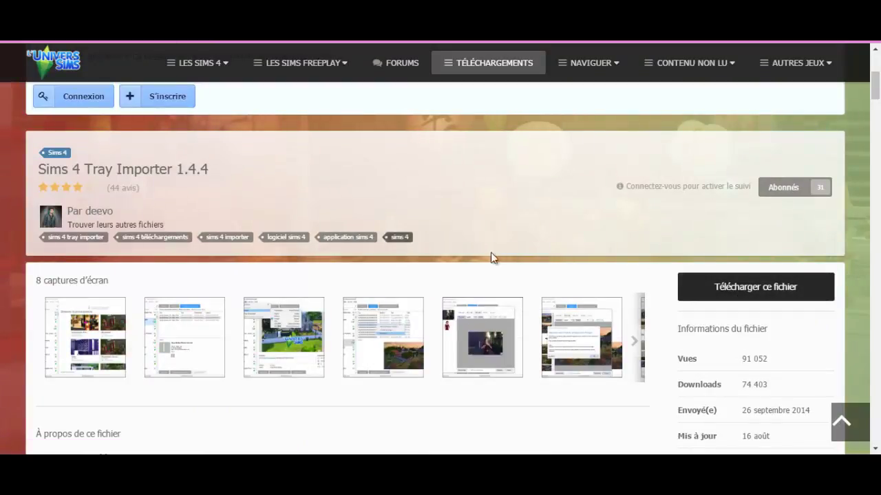
pyautogui.click(767, 301)
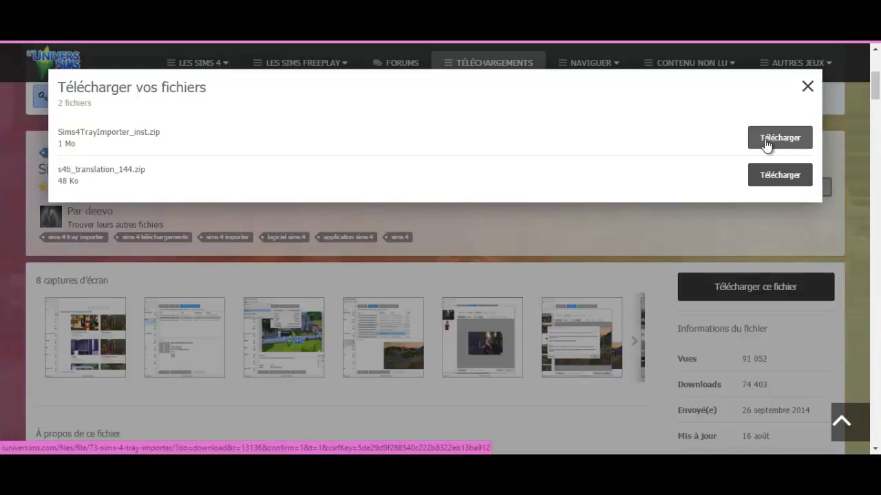
pyautogui.click(807, 87)
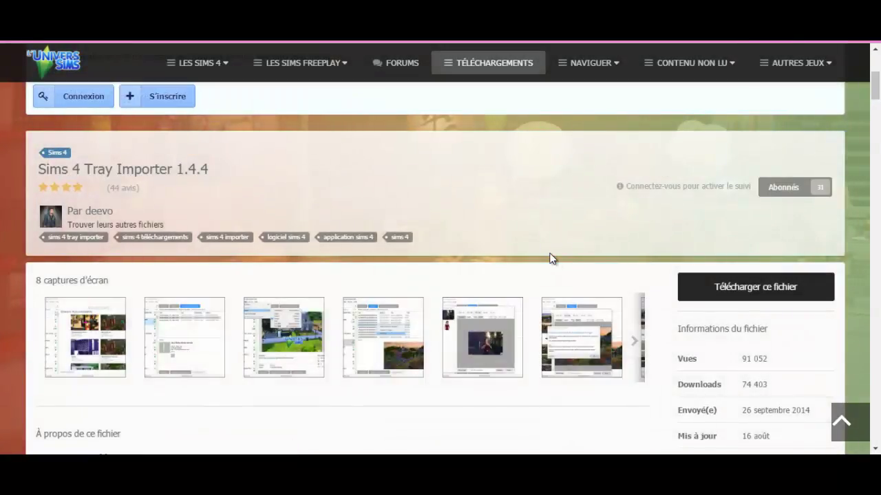
# Read the page's installation notes, Windows compatibility and supported languages for the importer.
pyautogui.scroll(-2, 483, 292)
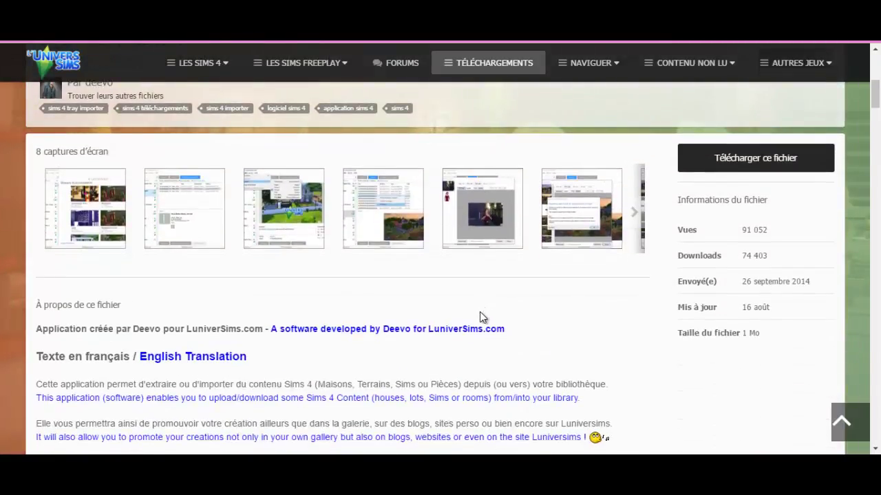
pyautogui.scroll(-2, 480, 311)
pyautogui.scroll(-8, 481, 330)
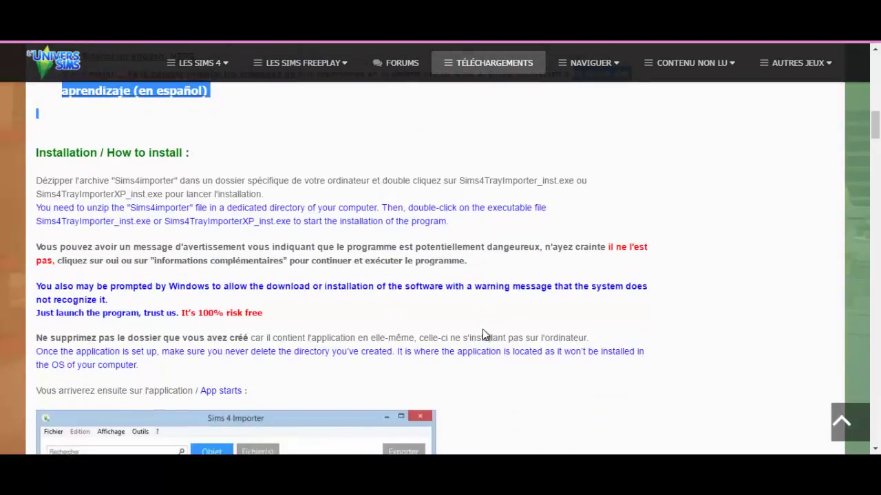
pyautogui.scroll(-2, 527, 325)
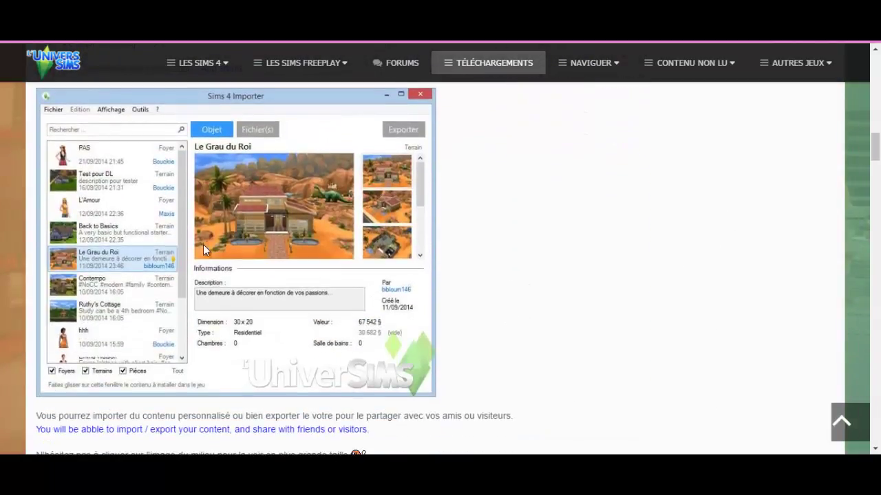
pyautogui.scroll(-3, 481, 310)
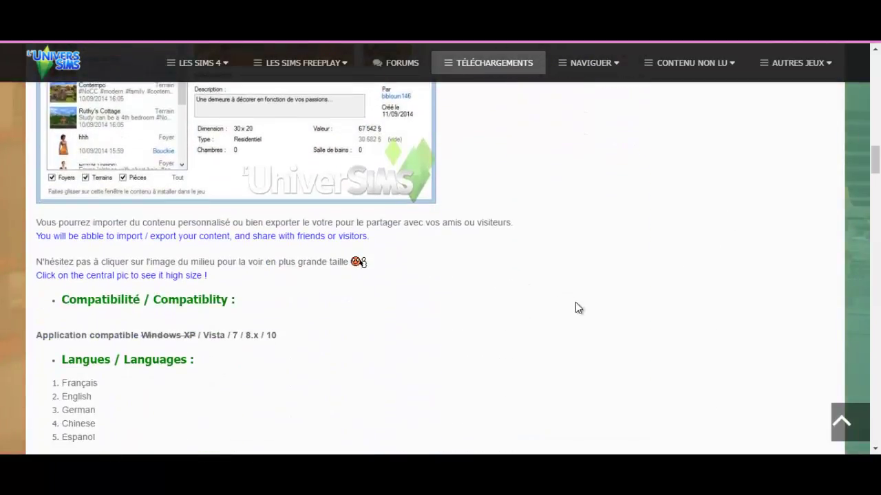
pyautogui.scroll(-2, 575, 307)
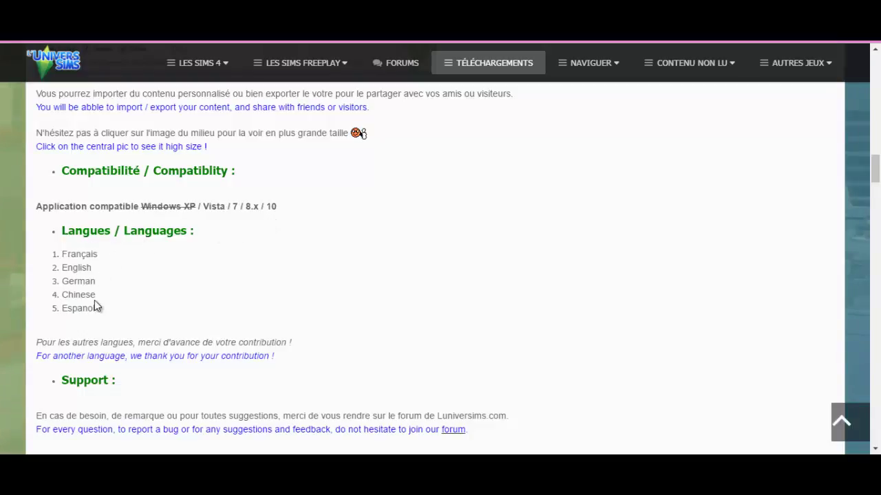
# Switch back to the Sims 4 Tray Importer window.
pyautogui.click(481, 452)
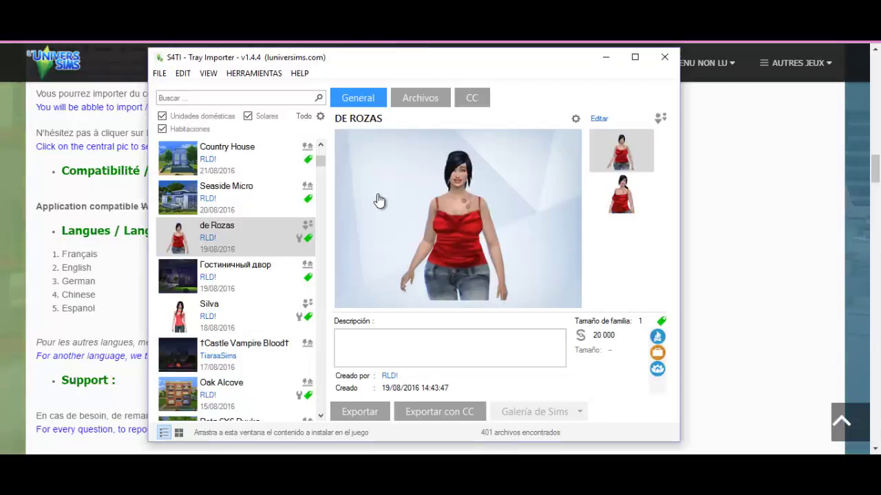